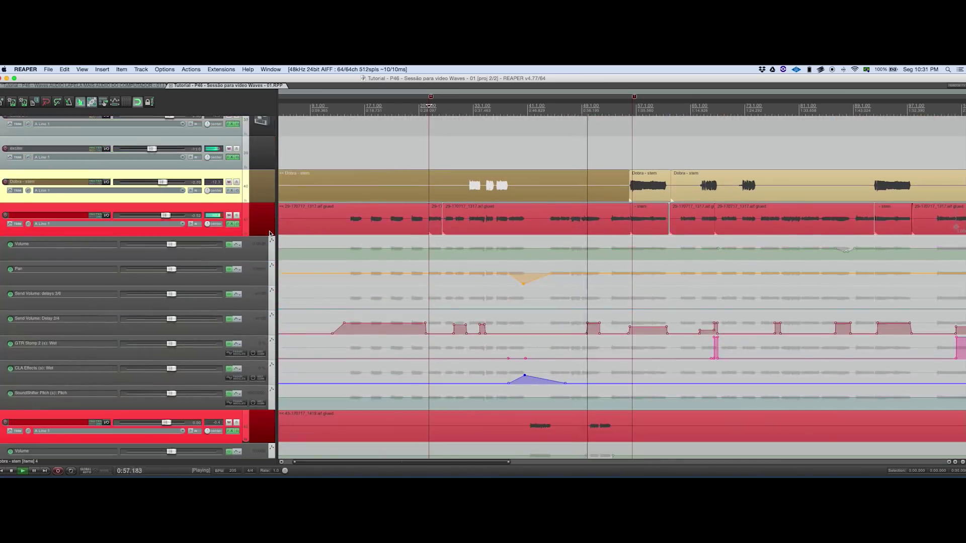
Look over the session's tracks during playback, from the lead vocal's automation lanes to the backing vocals and back
{"action": "scroll", "coordinate": [270, 233], "scroll_direction": "up", "scroll_amount": 1}
{"action": "scroll", "coordinate": [270, 233], "scroll_direction": "up", "scroll_amount": 10}
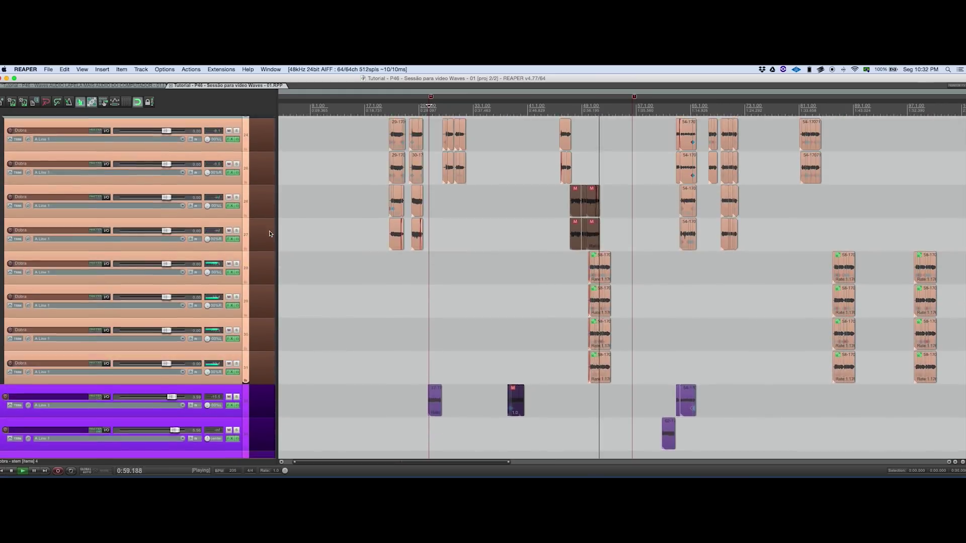
{"action": "scroll", "coordinate": [270, 234], "scroll_direction": "up", "scroll_amount": 8}
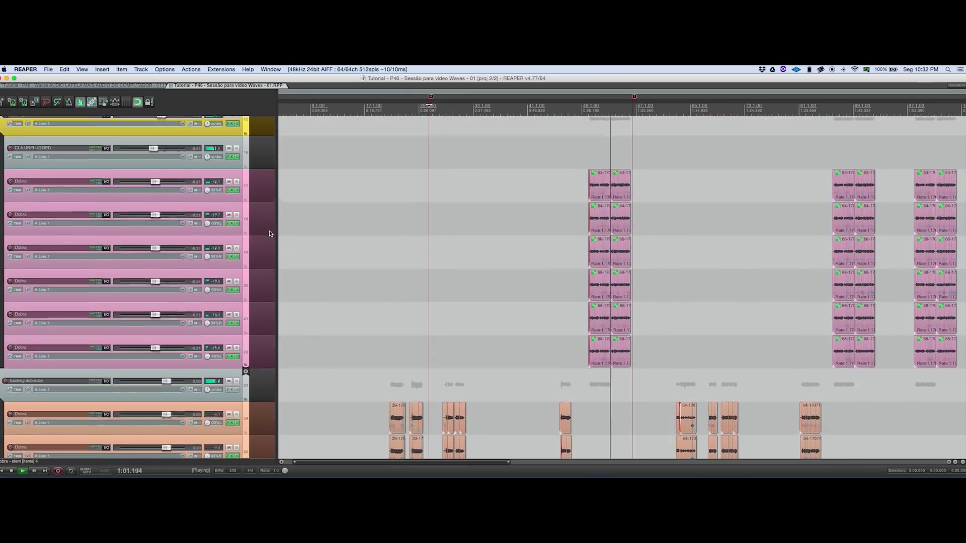
{"action": "scroll", "coordinate": [270, 234], "scroll_direction": "up", "scroll_amount": 8}
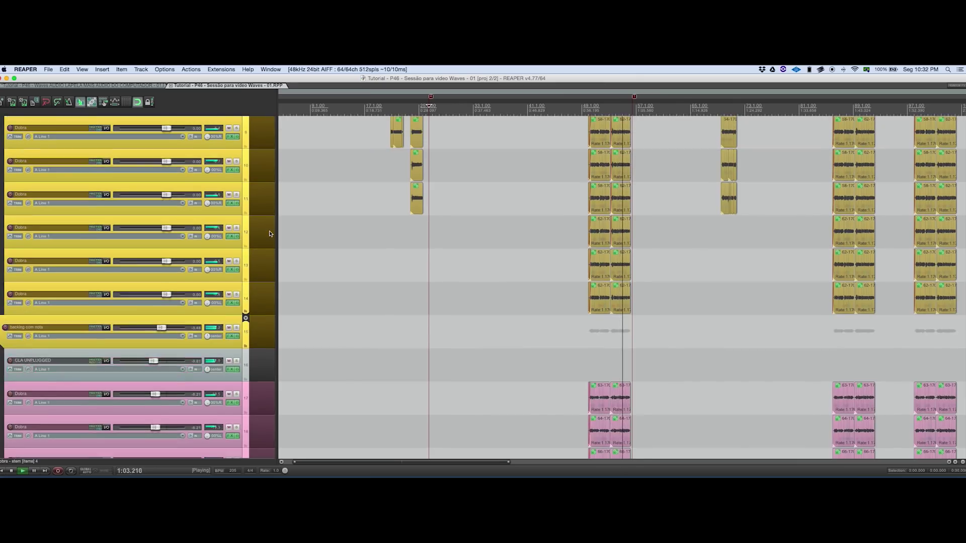
{"action": "scroll", "coordinate": [270, 233], "scroll_direction": "down", "scroll_amount": 20}
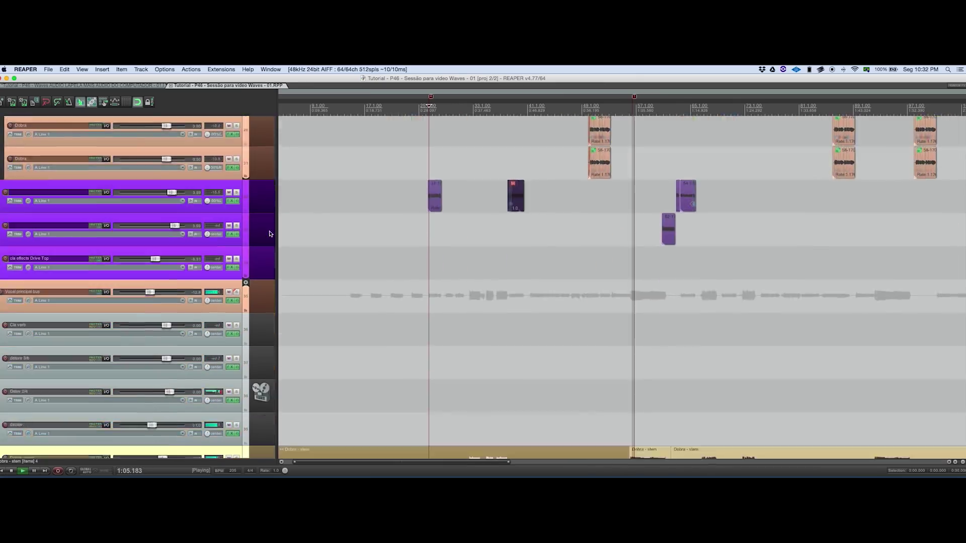
{"action": "scroll", "coordinate": [270, 233], "scroll_direction": "down", "scroll_amount": 2}
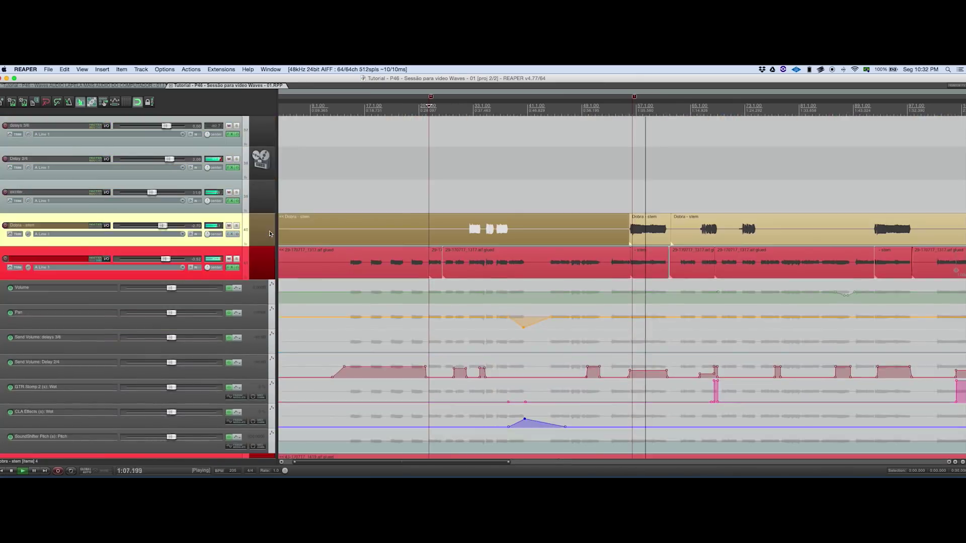
{"action": "scroll", "coordinate": [270, 234], "scroll_direction": "down", "scroll_amount": 1}
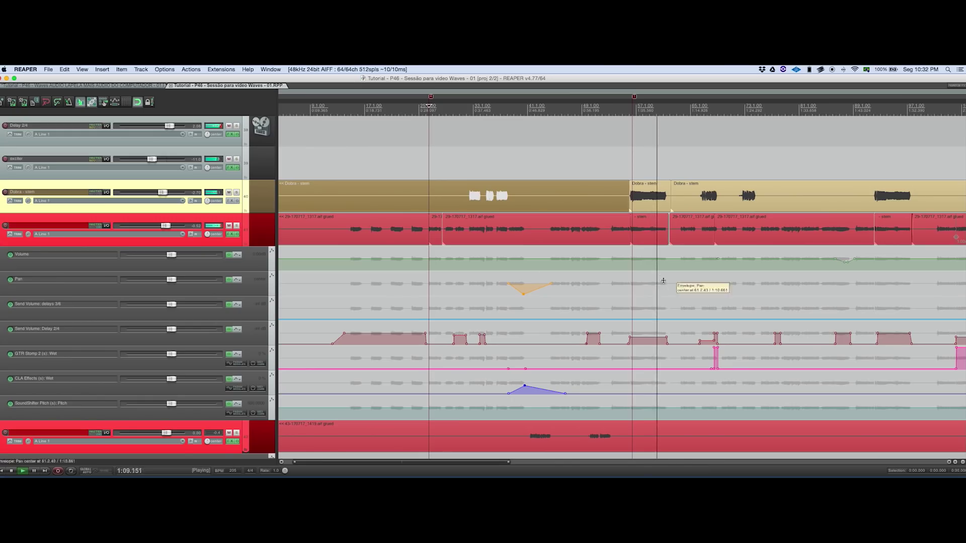
{"action": "scroll", "coordinate": [266, 204], "scroll_direction": "up", "scroll_amount": 7}
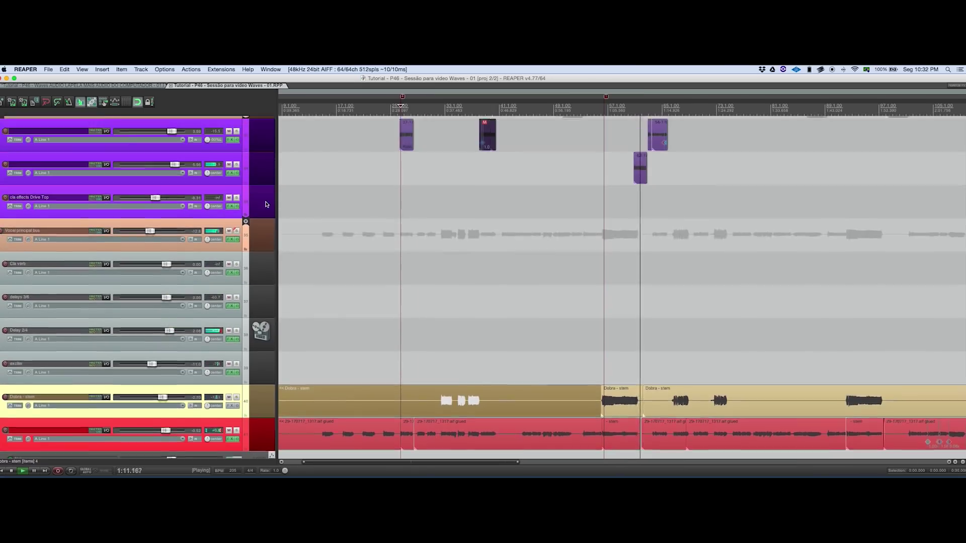
{"action": "scroll", "coordinate": [267, 204], "scroll_direction": "down", "scroll_amount": 7}
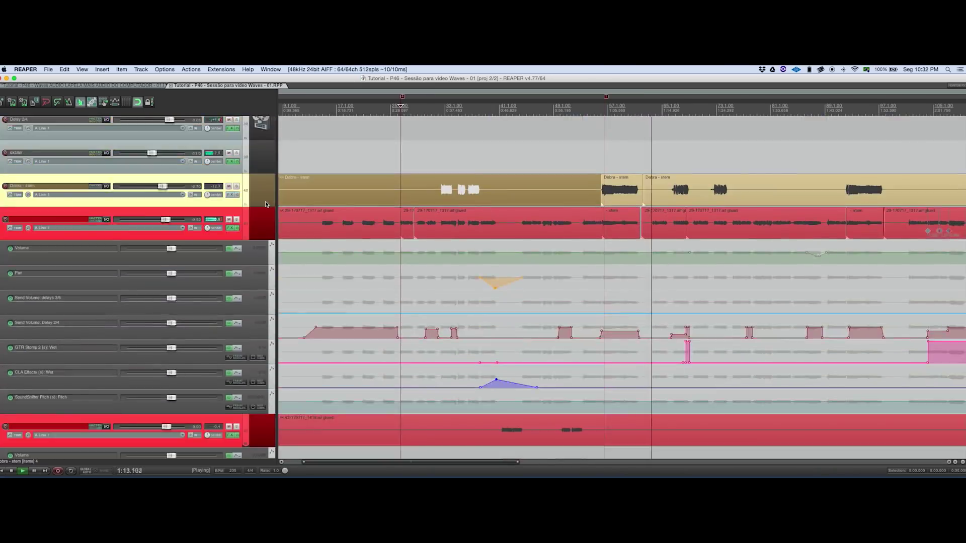
{"action": "scroll", "coordinate": [267, 204], "scroll_direction": "down", "scroll_amount": 1}
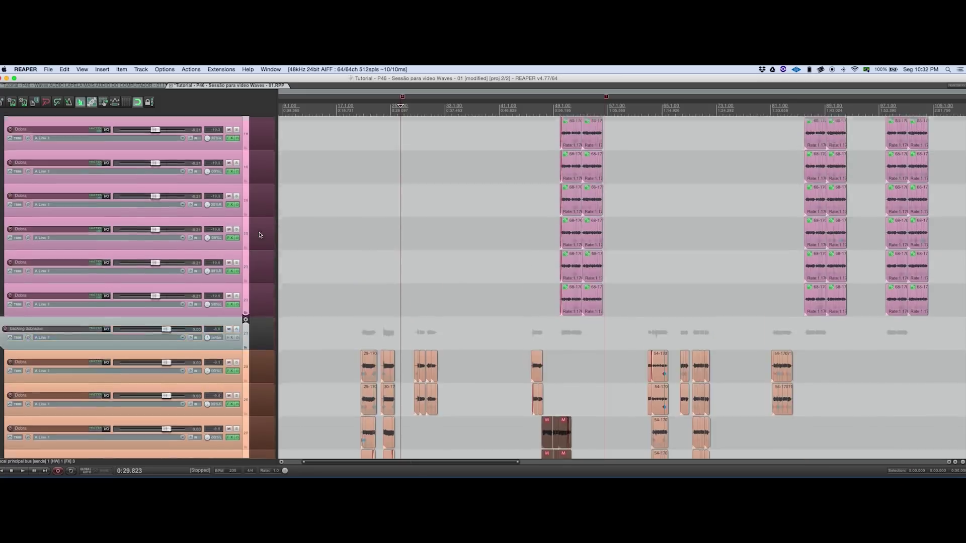
Collapse the Vocal Bus backing vocals folder track near the start of the track list
{"action": "scroll", "coordinate": [260, 235], "scroll_direction": "up", "scroll_amount": 15}
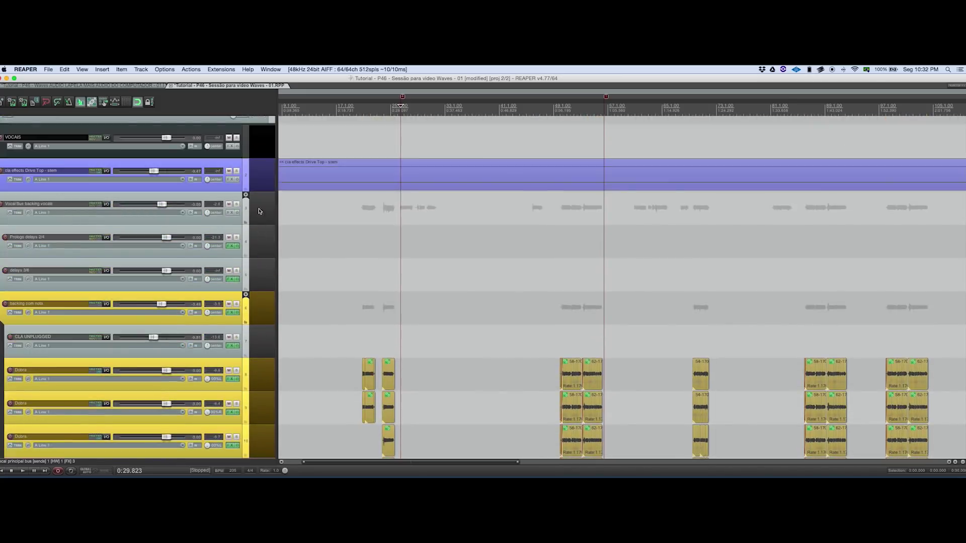
{"action": "left_click", "coordinate": [244, 198]}
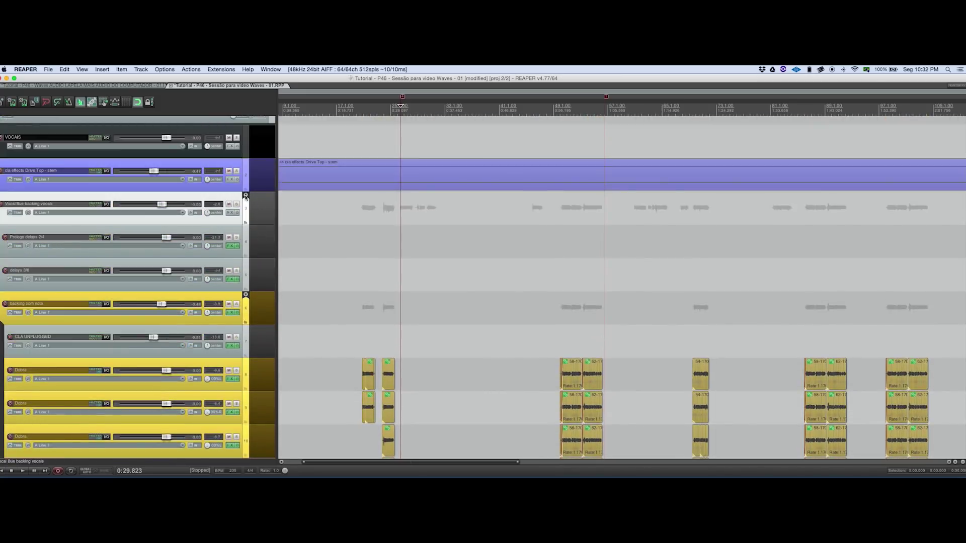
{"action": "left_click", "coordinate": [245, 195]}
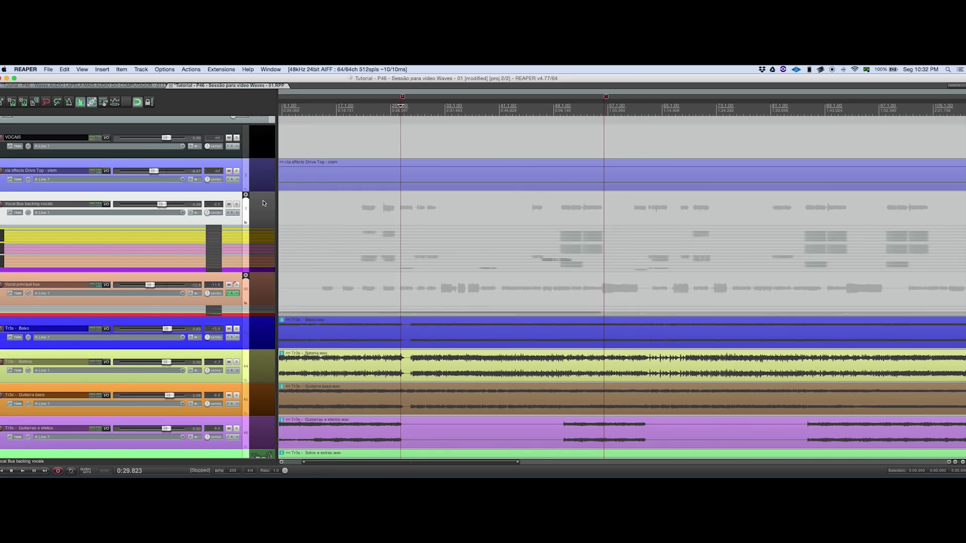
Select the lead and backing vocal buses in turn, and expand the Vocal principal bus folder
{"action": "left_click", "coordinate": [261, 292]}
{"action": "left_click", "coordinate": [261, 292]}
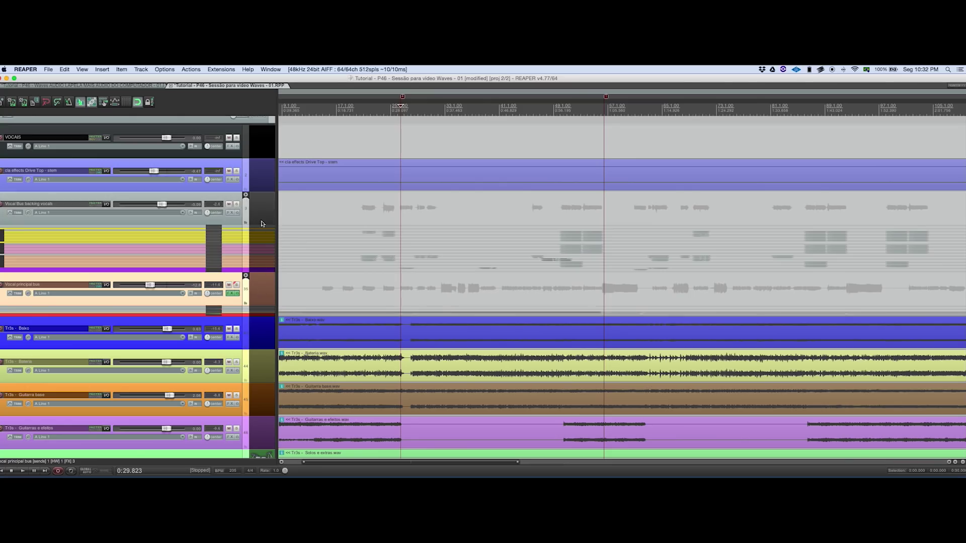
{"action": "left_click", "coordinate": [262, 209]}
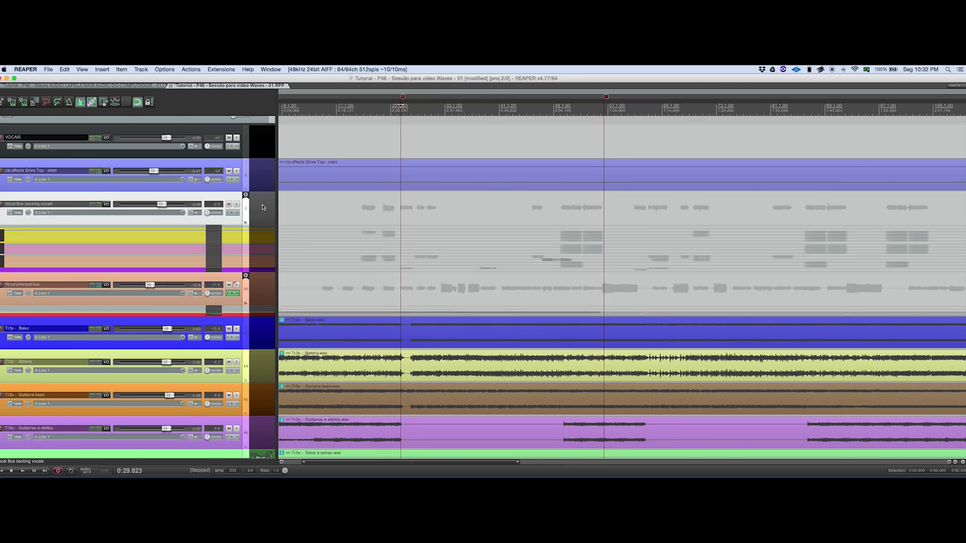
{"action": "left_click", "coordinate": [260, 285]}
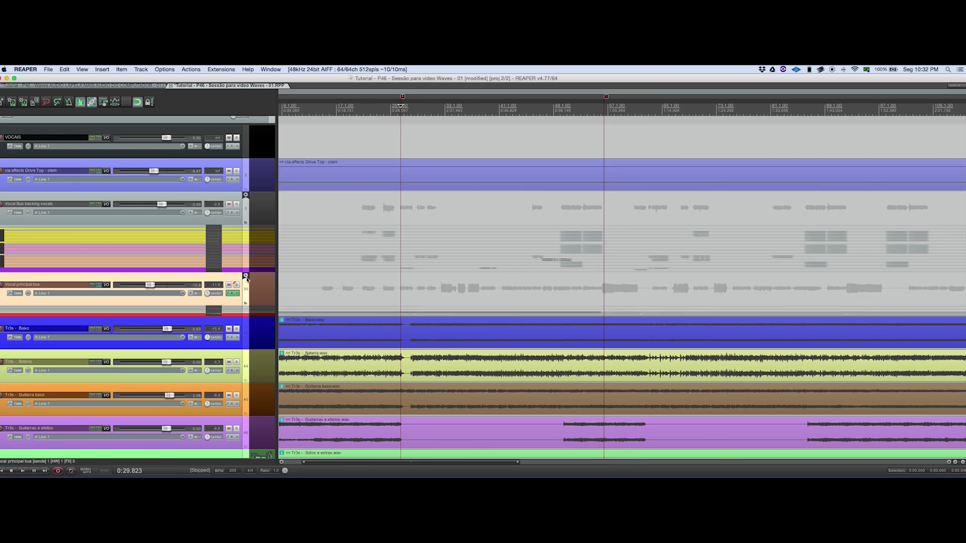
{"action": "left_click", "coordinate": [246, 276]}
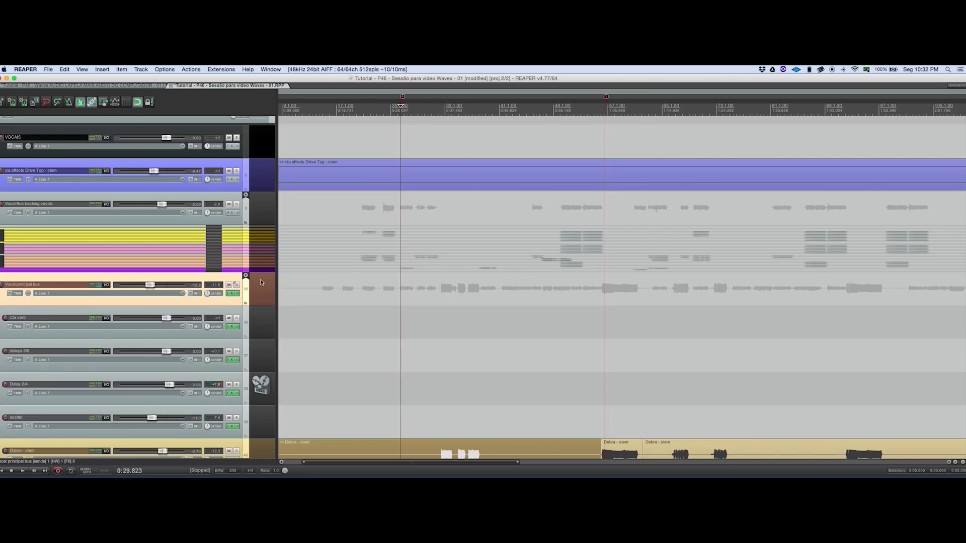
Show the whole song on the timeline, selecting the two red lead vocal tracks and the second item of the first one
{"action": "scroll", "coordinate": [262, 284], "scroll_direction": "down", "scroll_amount": 6}
{"action": "key", "text": "minus"}
{"action": "key", "text": "minus"}
{"action": "key", "text": "minus"}
{"action": "key", "text": "minus"}
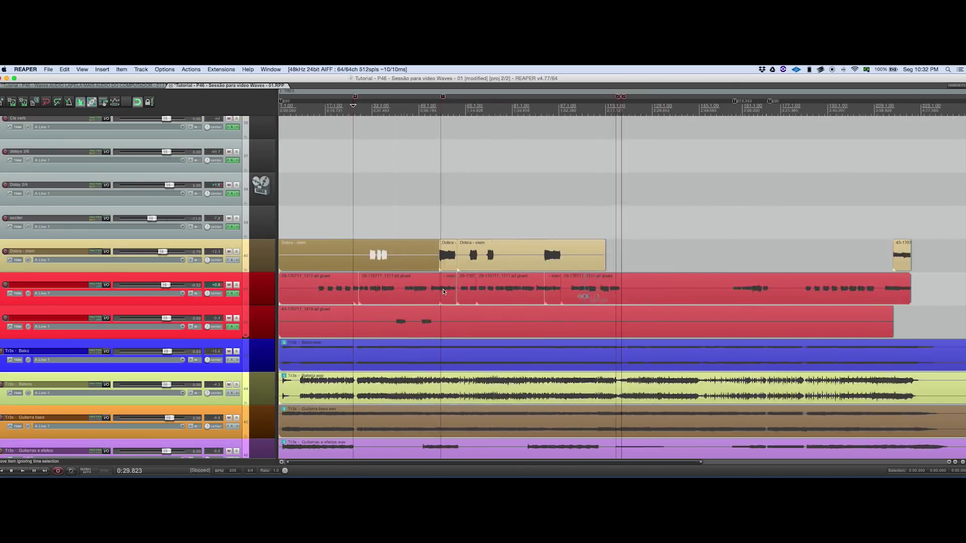
{"action": "left_click", "coordinate": [260, 300]}
{"action": "left_click", "coordinate": [261, 314], "text": "shift"}
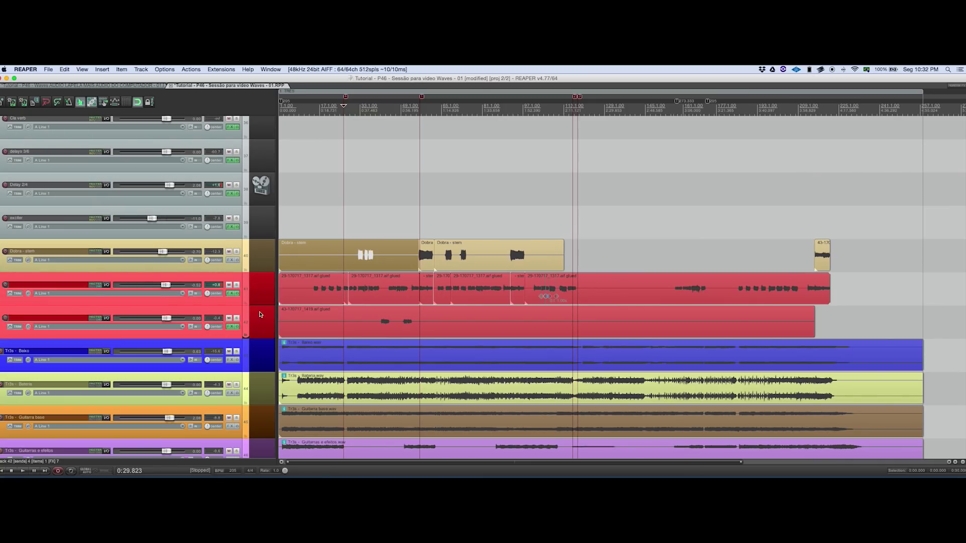
{"action": "left_click", "coordinate": [384, 286]}
{"action": "key", "text": "minus"}
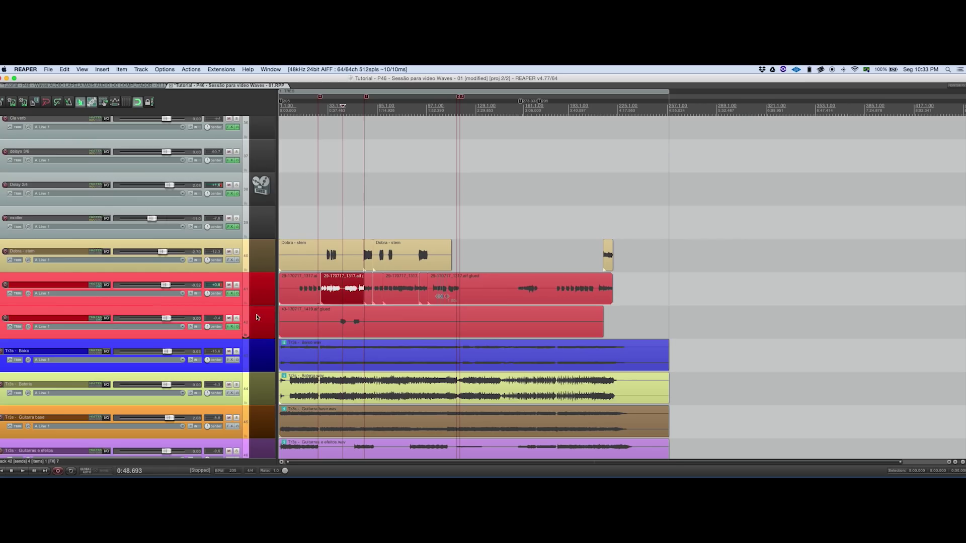
Select the Vocal principal bus, the first red vocal track, and the range of four effects tracks from exciter to Cla verb
{"action": "scroll", "coordinate": [256, 317], "scroll_direction": "up", "scroll_amount": 3}
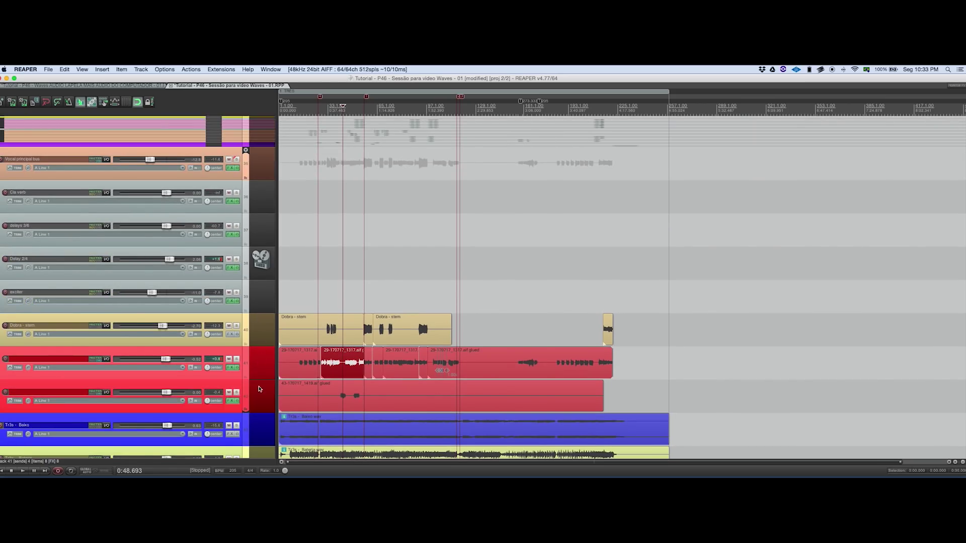
{"action": "left_click", "coordinate": [262, 160]}
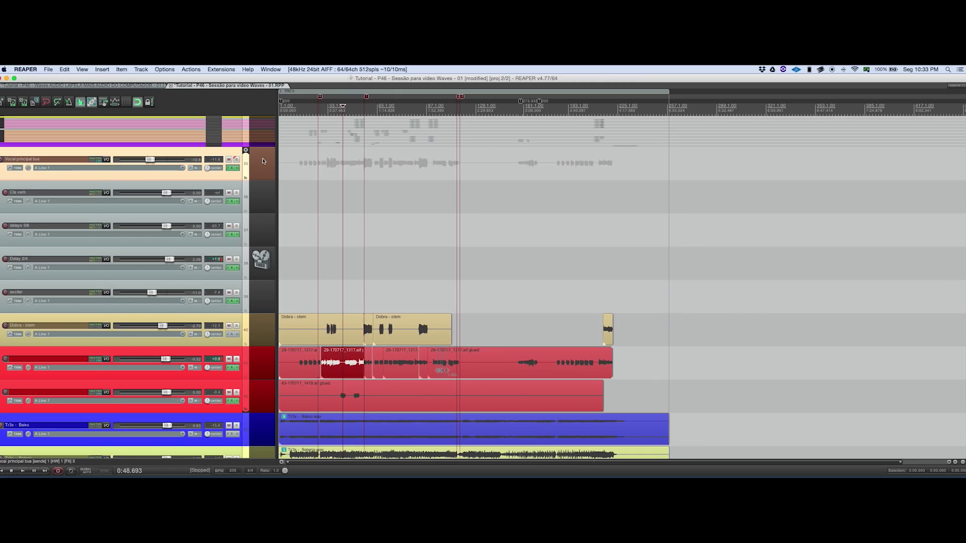
{"action": "left_click", "coordinate": [260, 360]}
{"action": "left_click", "coordinate": [265, 303]}
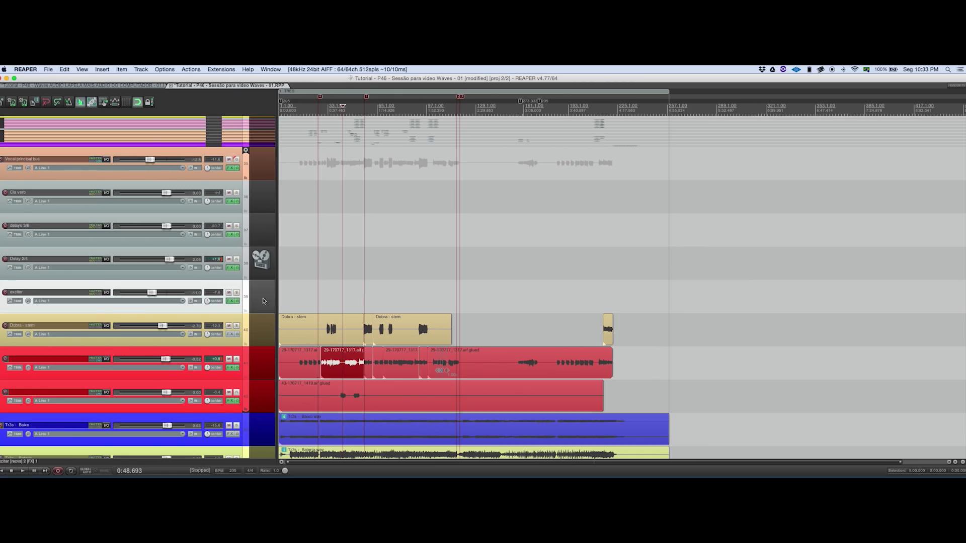
{"action": "left_click", "coordinate": [263, 207], "text": "shift"}
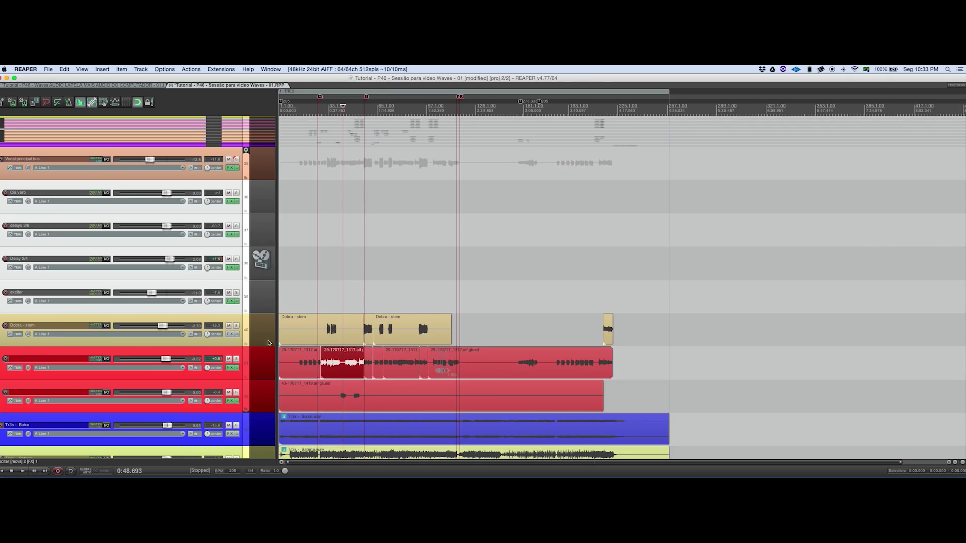
Check the routing of the delay tracks and reselect the four effects tracks in the Vocal principal bus
{"action": "left_click", "coordinate": [106, 353]}
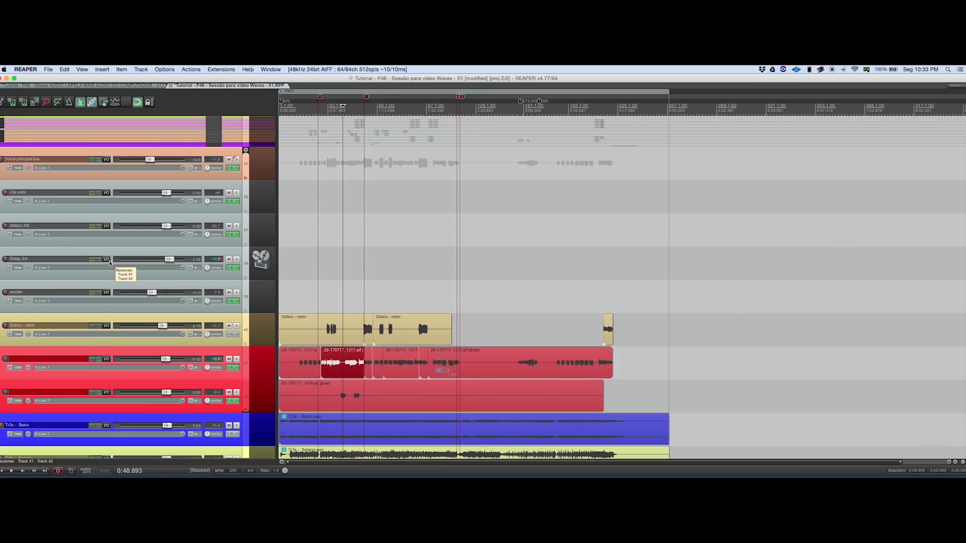
{"action": "mouse_move", "coordinate": [107, 234]}
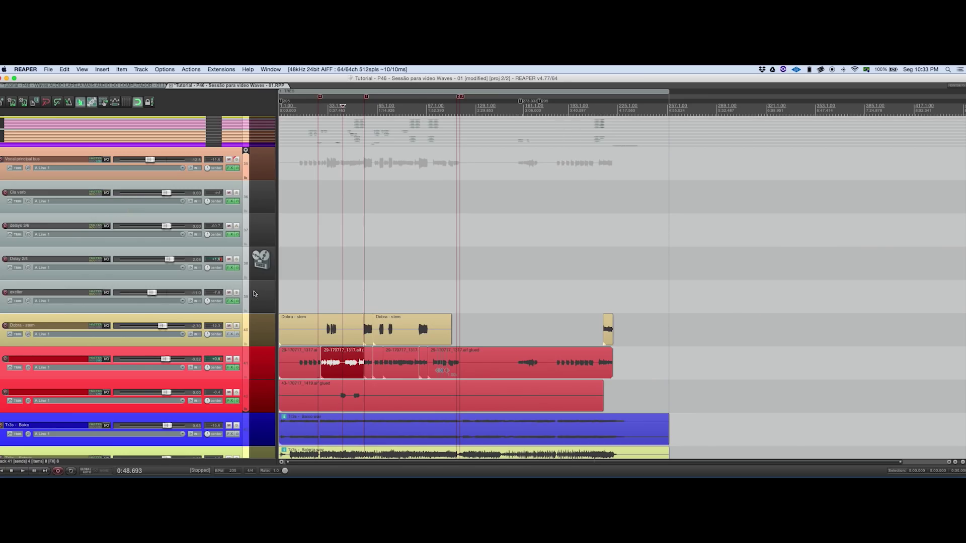
{"action": "left_click", "coordinate": [259, 294]}
{"action": "left_click", "coordinate": [253, 201], "text": "shift"}
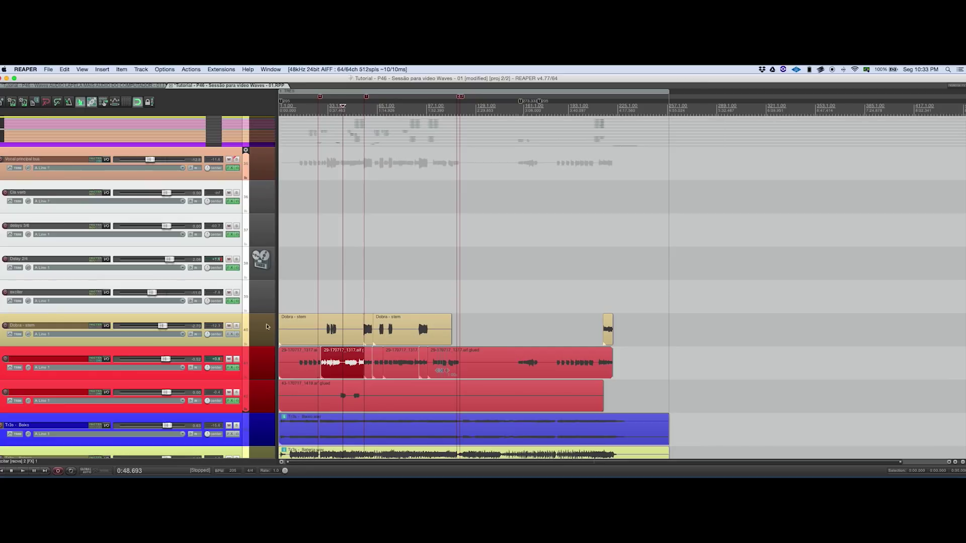
Select the Dobra - stem track, followed by the first red lead vocal track
{"action": "left_click", "coordinate": [480, 333]}
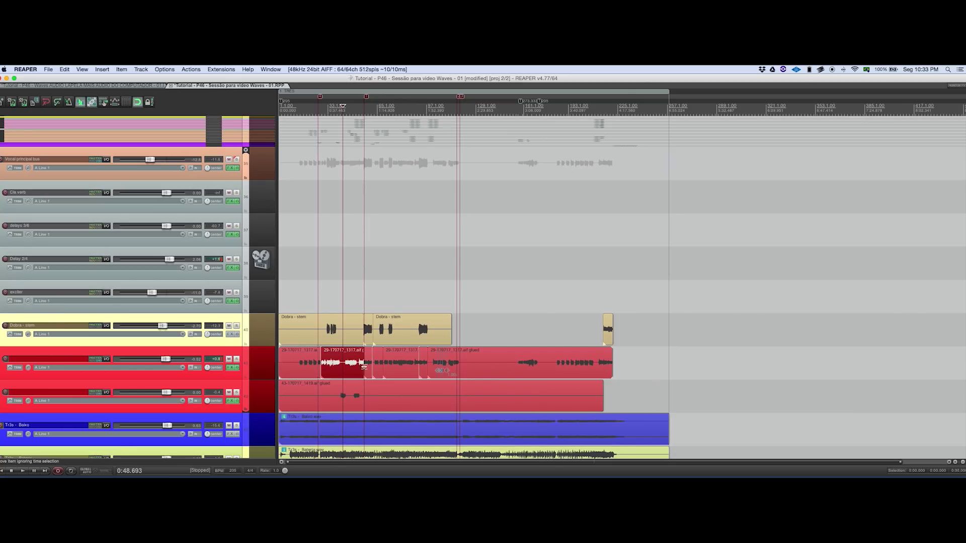
{"action": "left_click", "coordinate": [250, 360]}
{"action": "scroll", "coordinate": [250, 360], "scroll_direction": "down", "scroll_amount": 1}
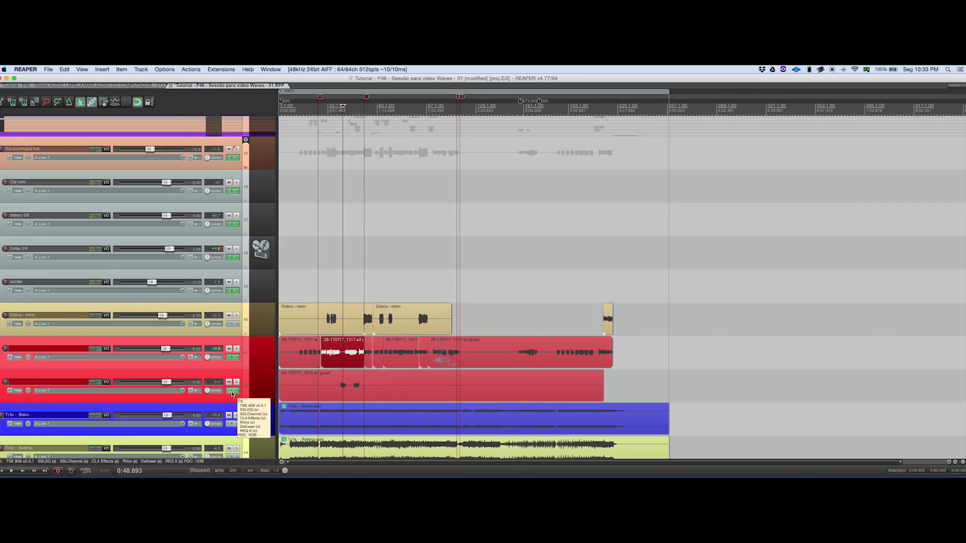
Open the first red vocal track's FX chain and select the SSLEQ, SSLChannel, RVox, DeEsser and REQ 6 plugins together
{"action": "left_click", "coordinate": [234, 357]}
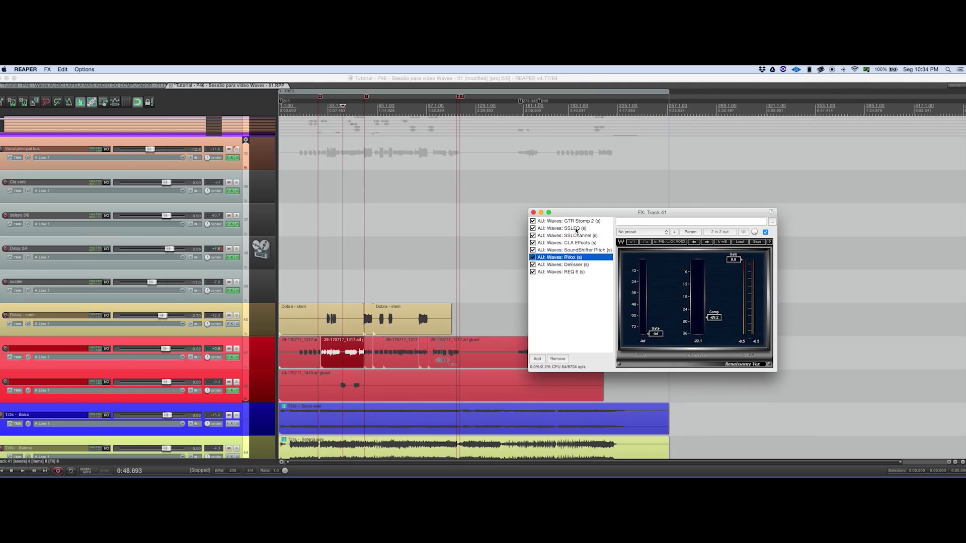
{"action": "left_click", "coordinate": [574, 229]}
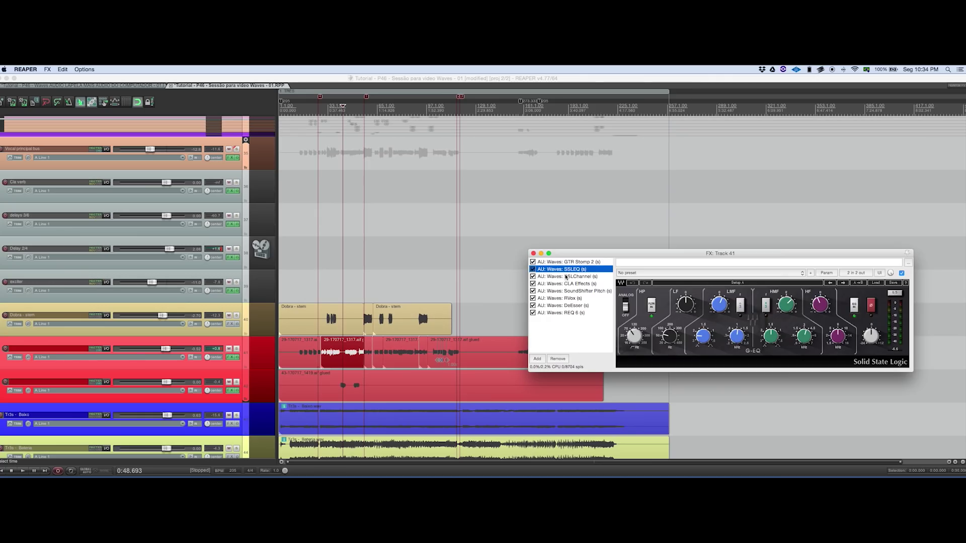
{"action": "left_click", "coordinate": [566, 277]}
{"action": "left_click", "coordinate": [567, 125]}
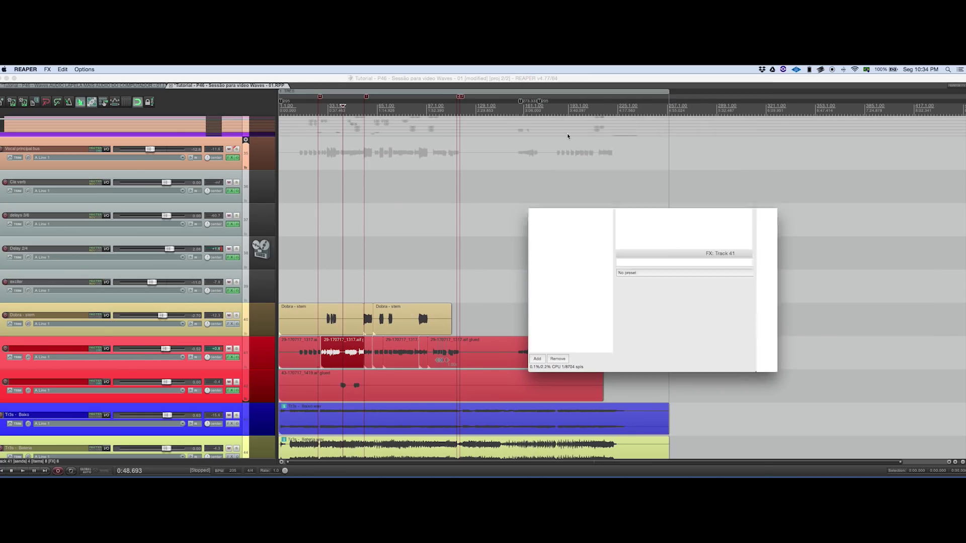
{"action": "left_click", "coordinate": [562, 267], "text": "super"}
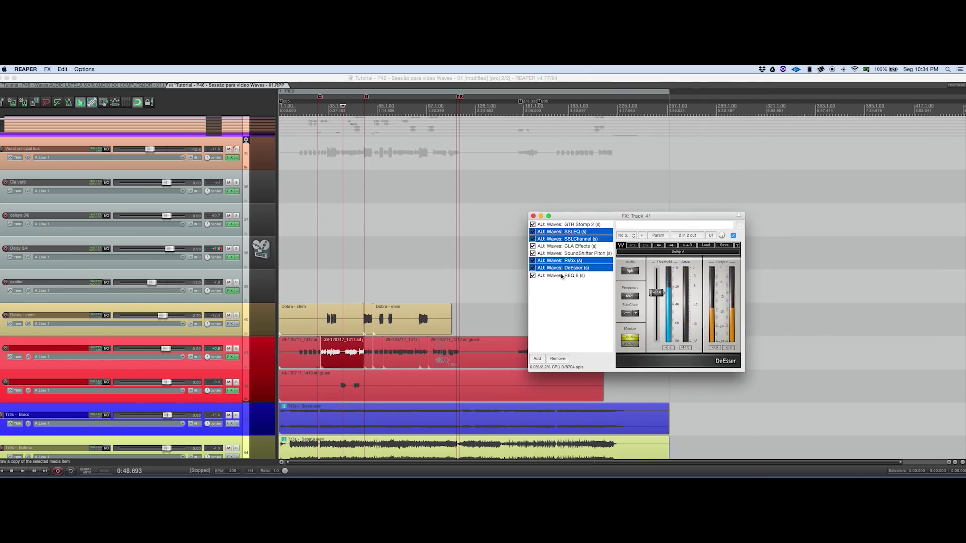
{"action": "left_click", "coordinate": [561, 273], "text": "super"}
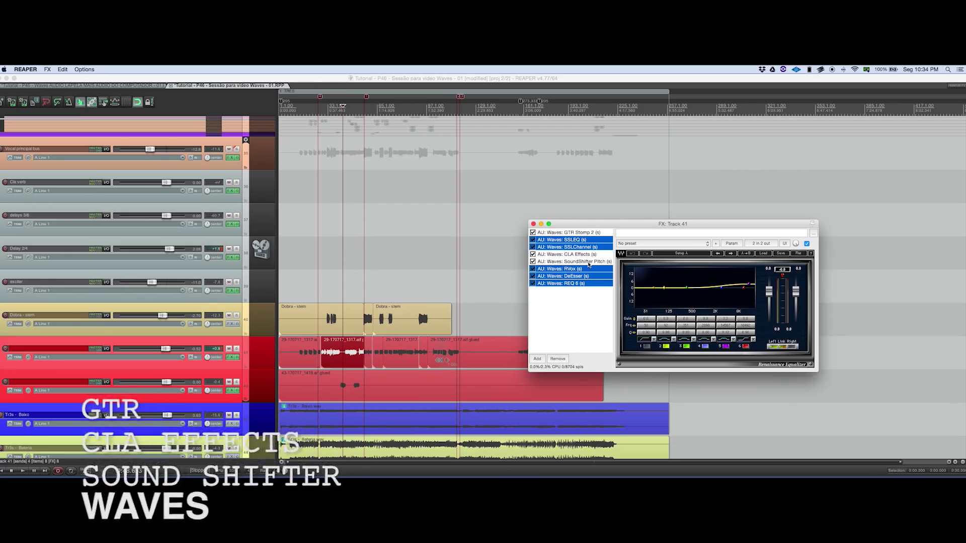
Select the first red vocal track and display the GTR Stomp 2 plugin from its FX chain
{"action": "left_click", "coordinate": [260, 349]}
{"action": "key", "text": "v"}
{"action": "scroll", "coordinate": [260, 349], "scroll_direction": "down", "scroll_amount": 5}
{"action": "scroll", "coordinate": [260, 348], "scroll_direction": "up", "scroll_amount": 1}
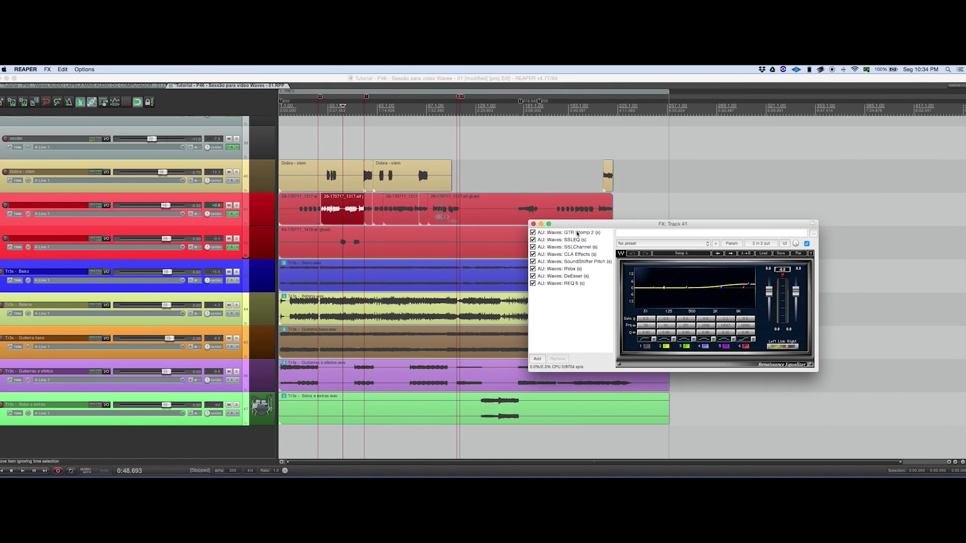
{"action": "left_click", "coordinate": [577, 233]}
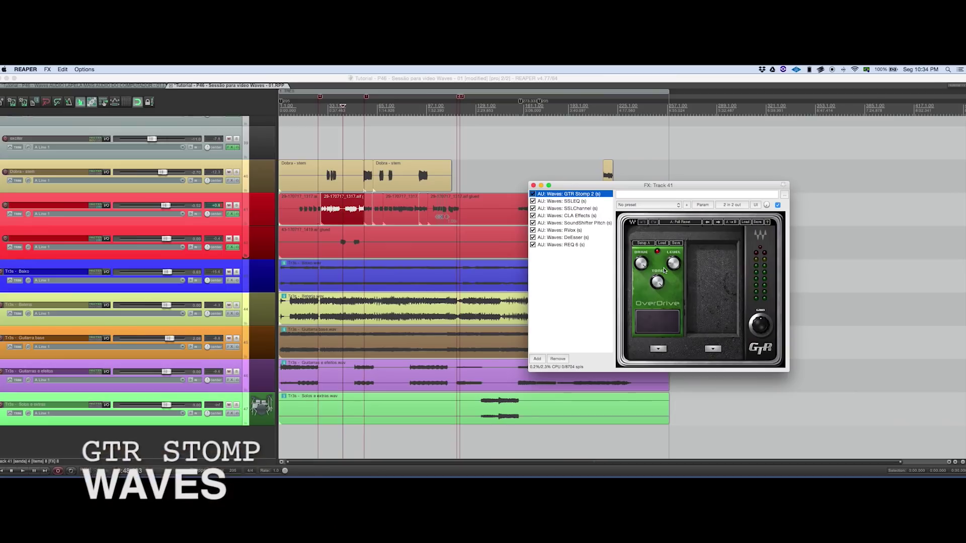
Display the CLA Effects, SoundShifter Pitch, RVox and REQ 6 plugins one after another from the first red vocal track's FX chain
{"action": "mouse_move", "coordinate": [675, 264]}
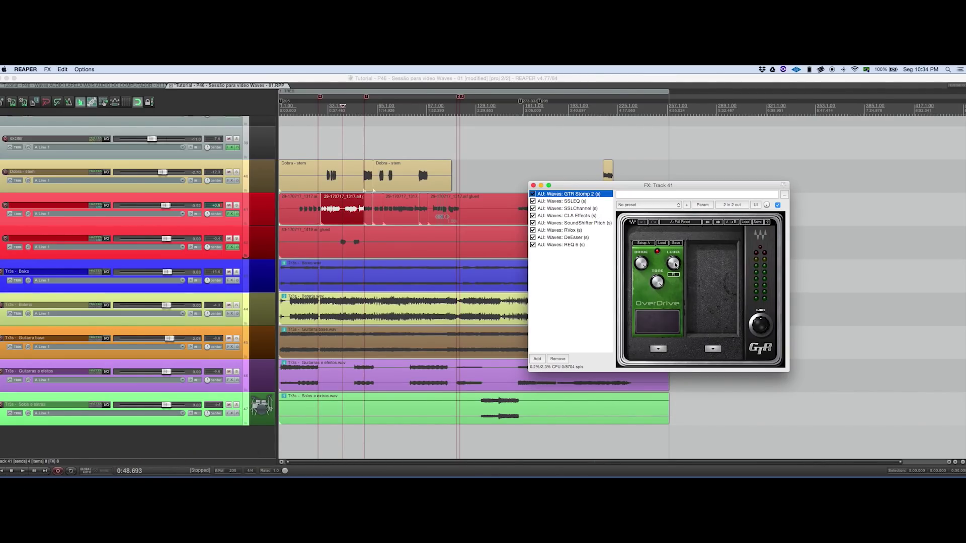
{"action": "left_click", "coordinate": [581, 215]}
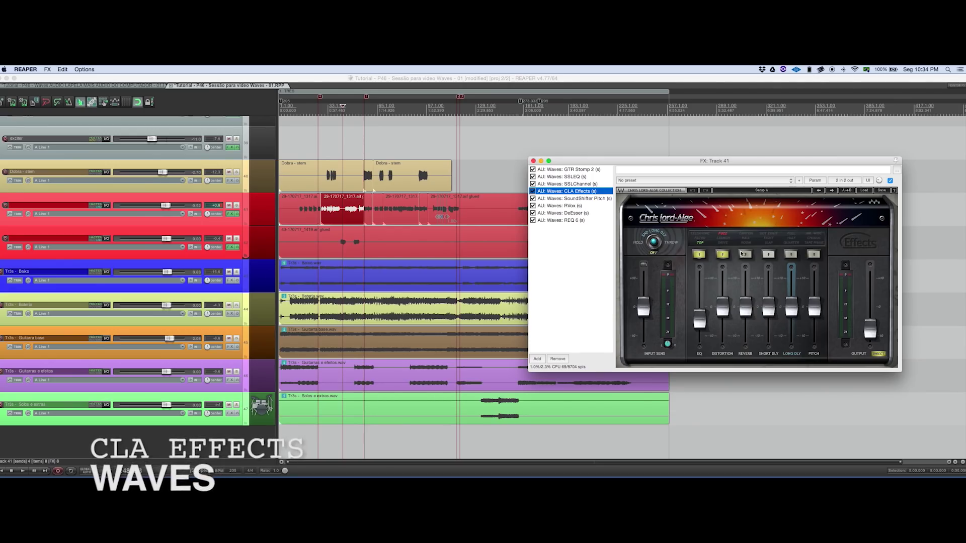
{"action": "left_click", "coordinate": [581, 200]}
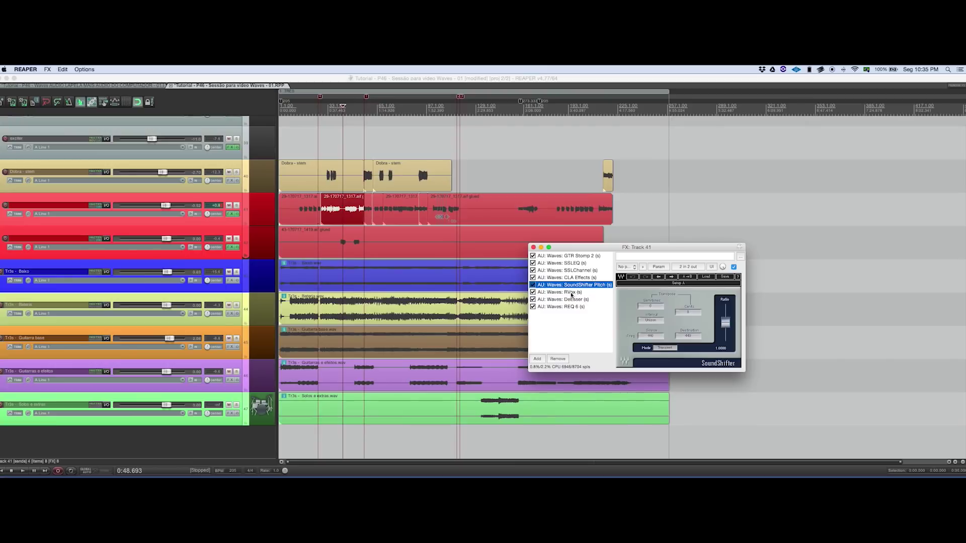
{"action": "left_click", "coordinate": [571, 293]}
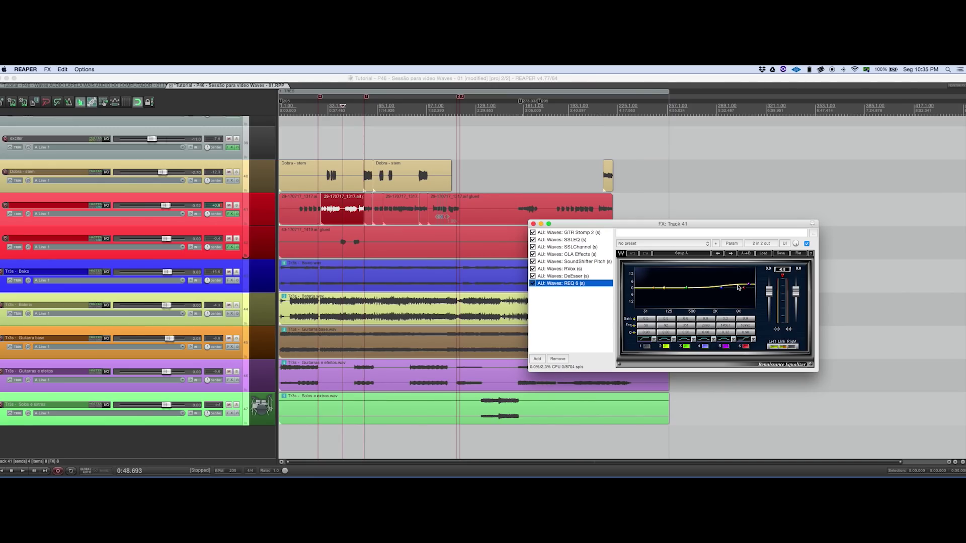
Display the SSLChannel plugin from the vocal track's FX chain and toggle the Gate switch in its dynamics section
{"action": "left_click", "coordinate": [590, 240]}
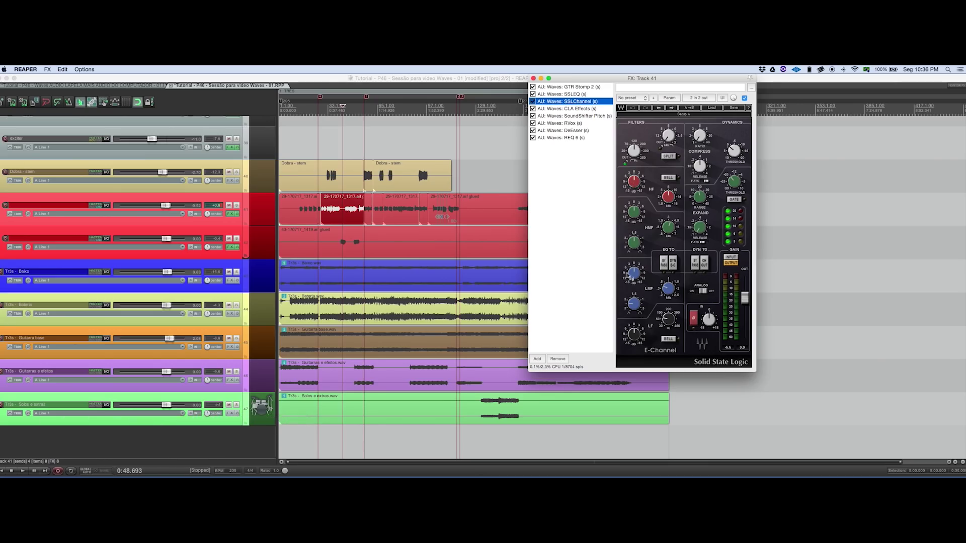
{"action": "mouse_move", "coordinate": [638, 153]}
{"action": "left_click", "coordinate": [734, 200]}
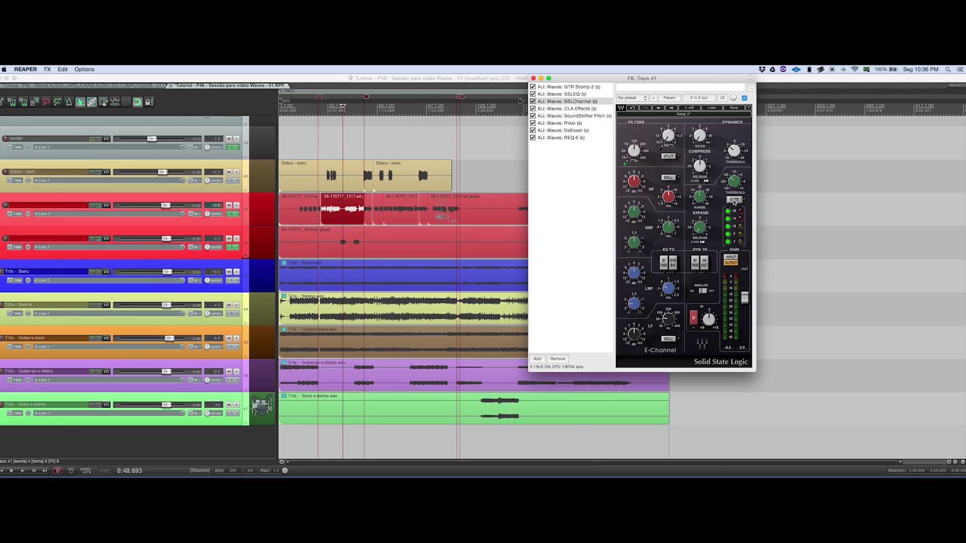
Select the RVox plugin in the first red vocal track's FX chain
{"action": "left_click", "coordinate": [576, 122]}
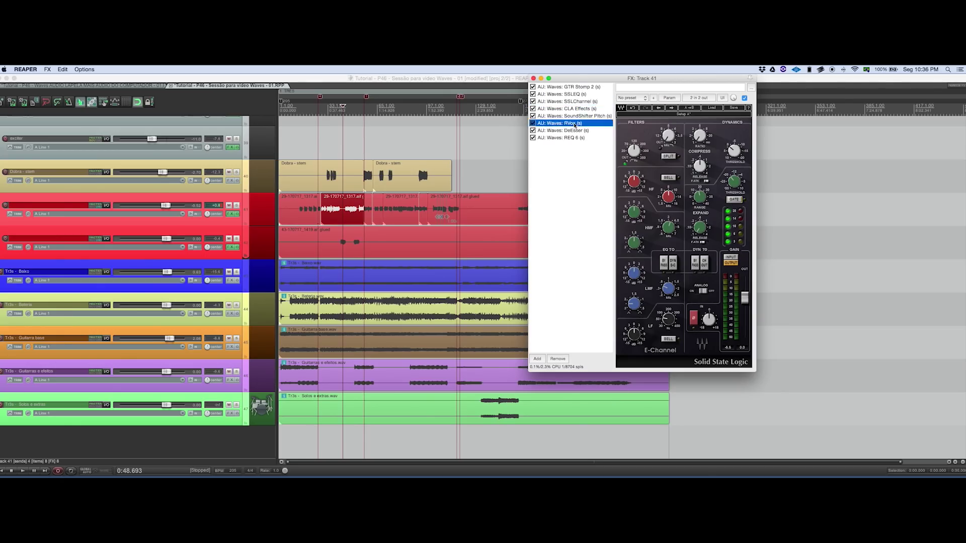